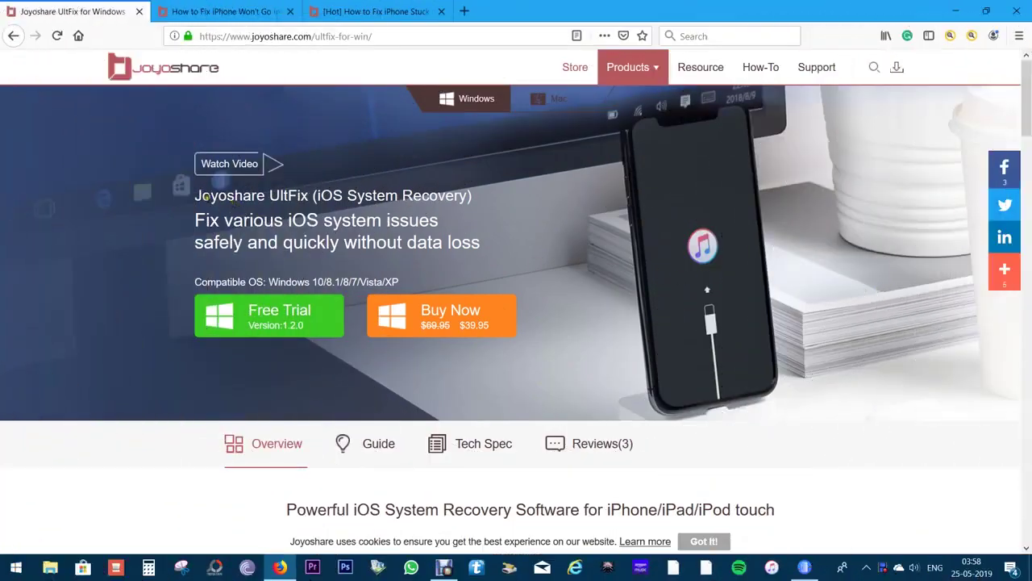
# Highlight the product name, the word 'iOS', and the data-loss-free tagline near the page title.
pyautogui.moveTo(194, 198); pyautogui.dragTo(308, 196)
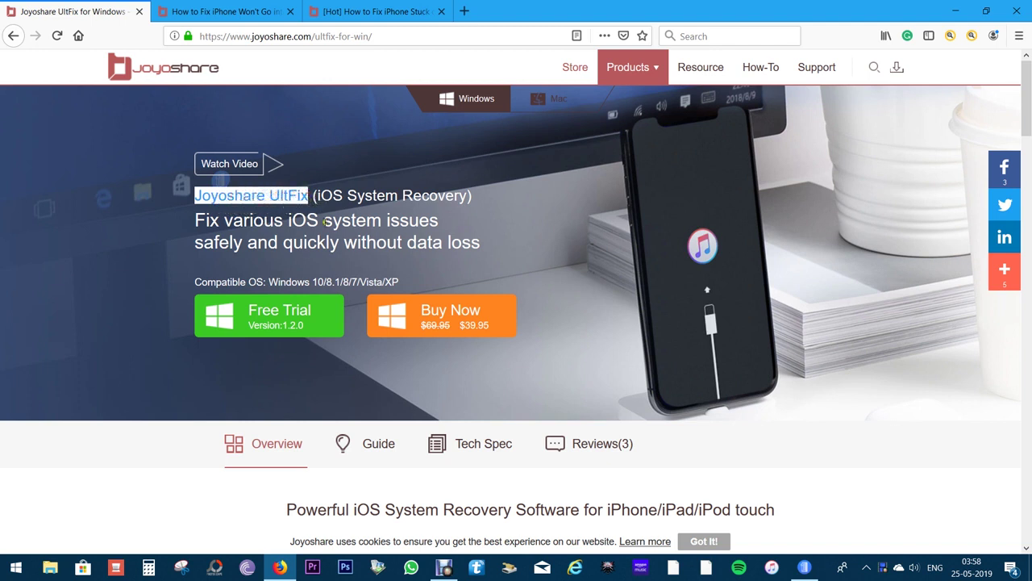
pyautogui.click(339, 263)
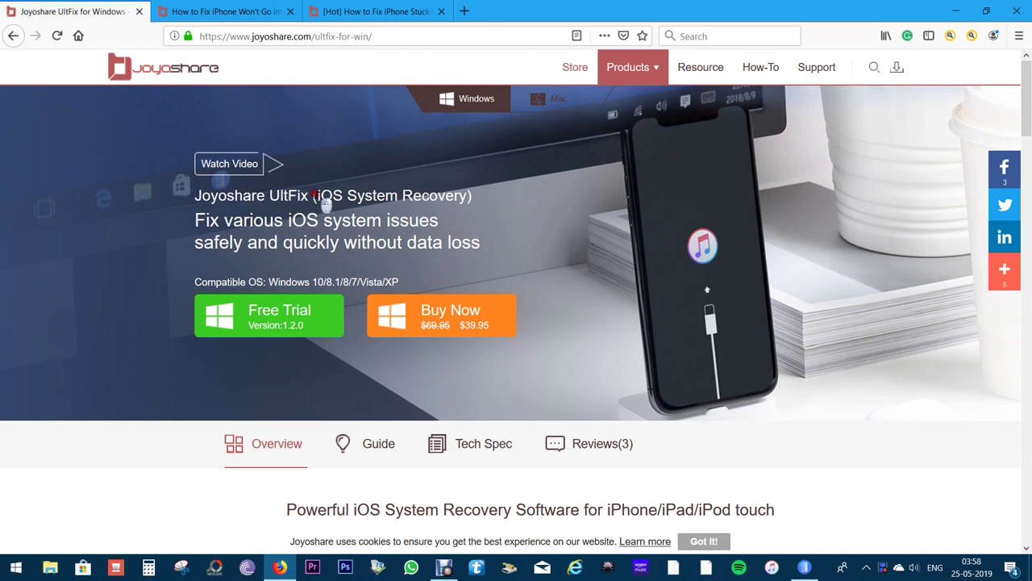
pyautogui.moveTo(315, 195); pyautogui.dragTo(341, 195)
pyautogui.click(334, 196)
pyautogui.moveTo(194, 222); pyautogui.dragTo(443, 232)
pyautogui.moveTo(196, 242); pyautogui.dragTo(511, 255)
pyautogui.click(510, 255)
# Scroll down and highlight the example iPhone issues and the words 'Standard Mode' in the description.
pyautogui.scroll(-3, 520, 258)
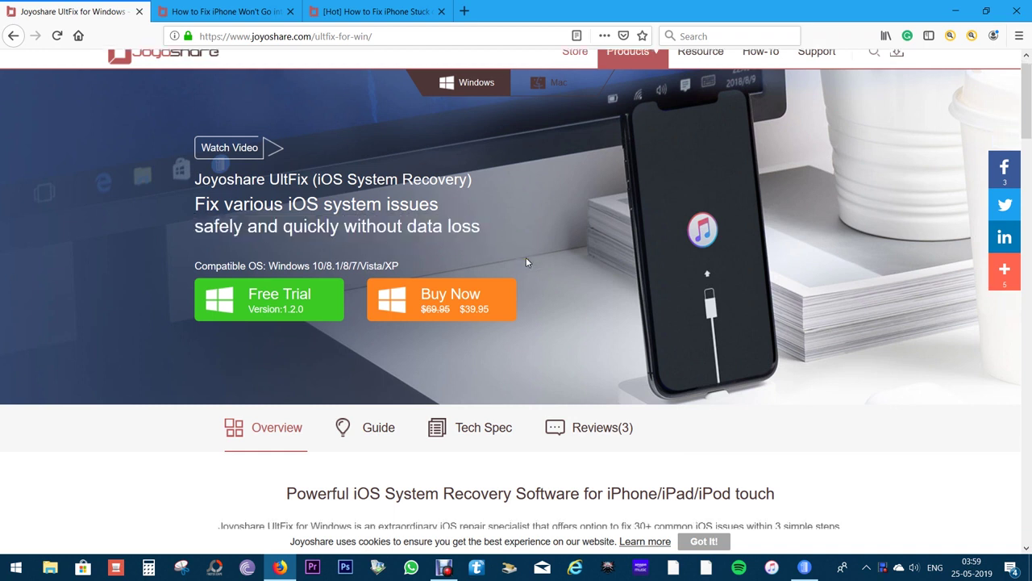
pyautogui.scroll(-1, 528, 262)
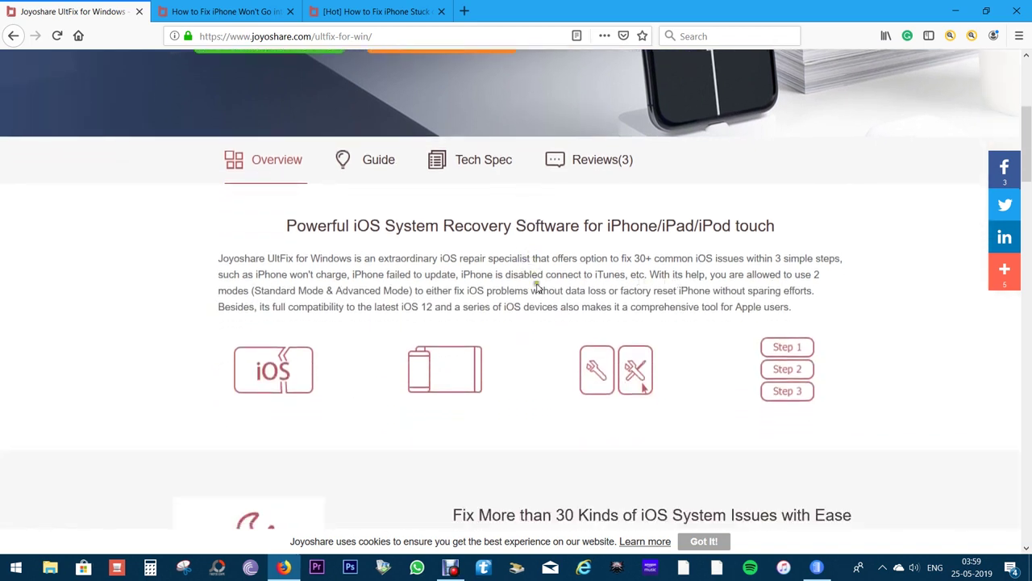
pyautogui.moveTo(254, 274); pyautogui.dragTo(628, 275)
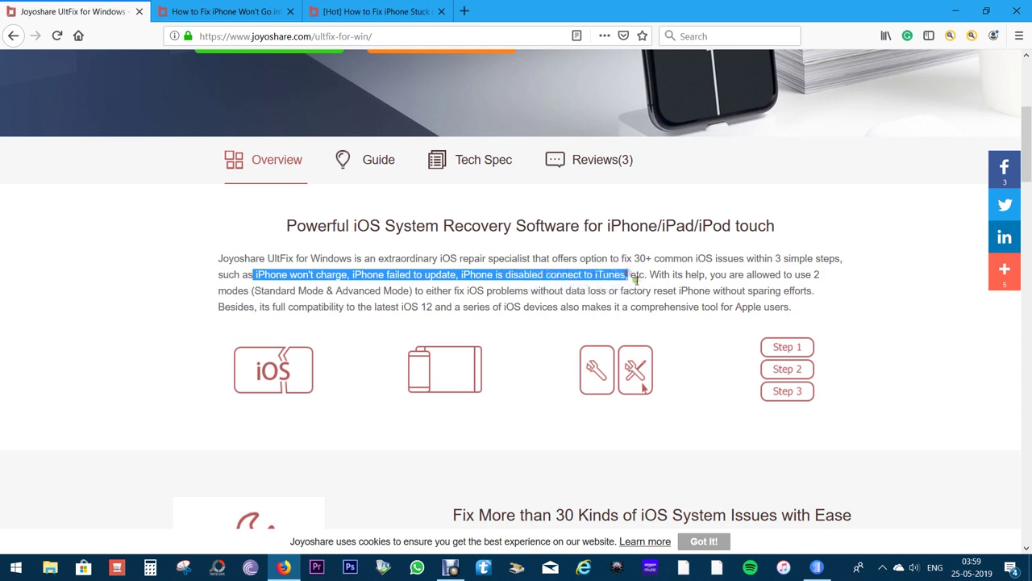
pyautogui.click(631, 275)
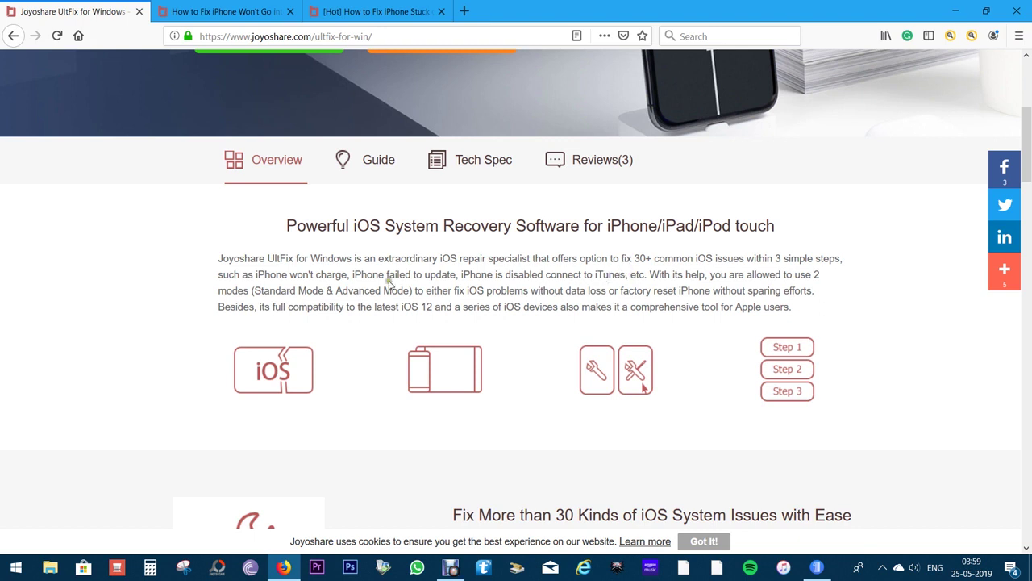
pyautogui.moveTo(252, 290)
pyautogui.mouseDown()
pyautogui.moveTo(327, 292)
pyautogui.moveTo(314, 289)
pyautogui.mouseUp()
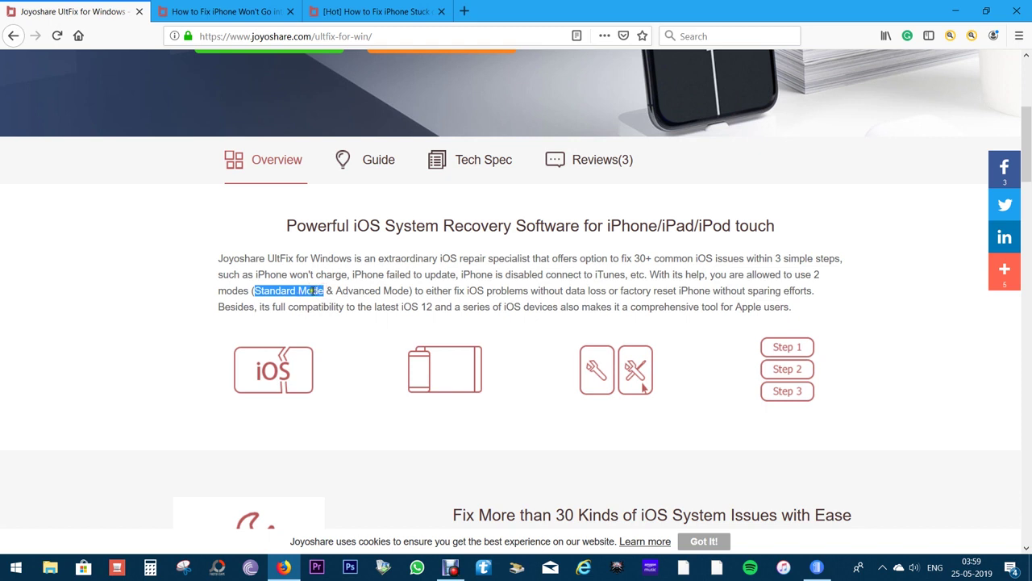
pyautogui.click(378, 319)
pyautogui.scroll(-7, 721, 346)
pyautogui.moveTo(440, 315); pyautogui.dragTo(563, 316)
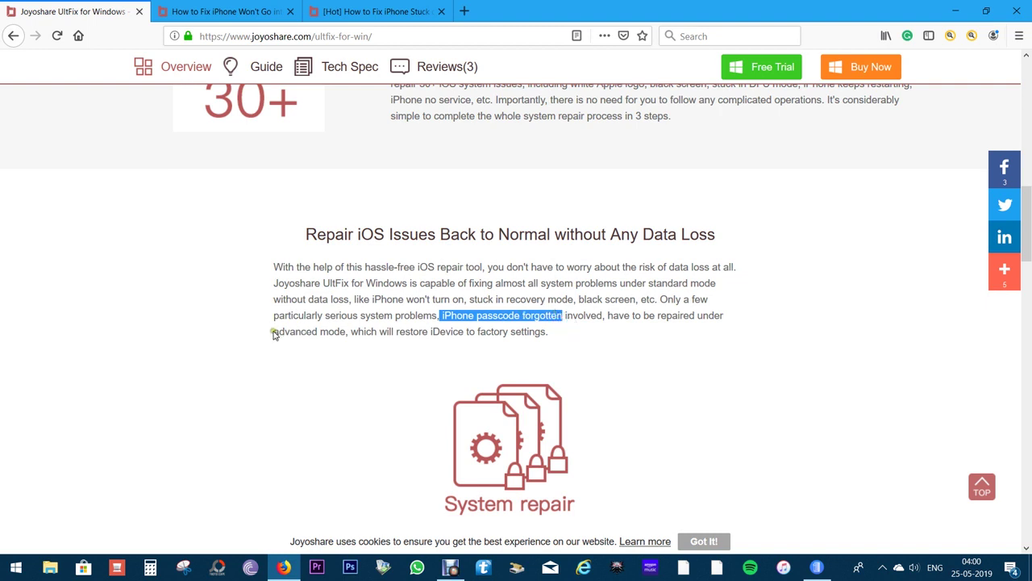
# Highlight the note that advanced mode restores factory settings, then the 'repair in 3 steps' line.
pyautogui.moveTo(274, 332); pyautogui.dragTo(552, 337)
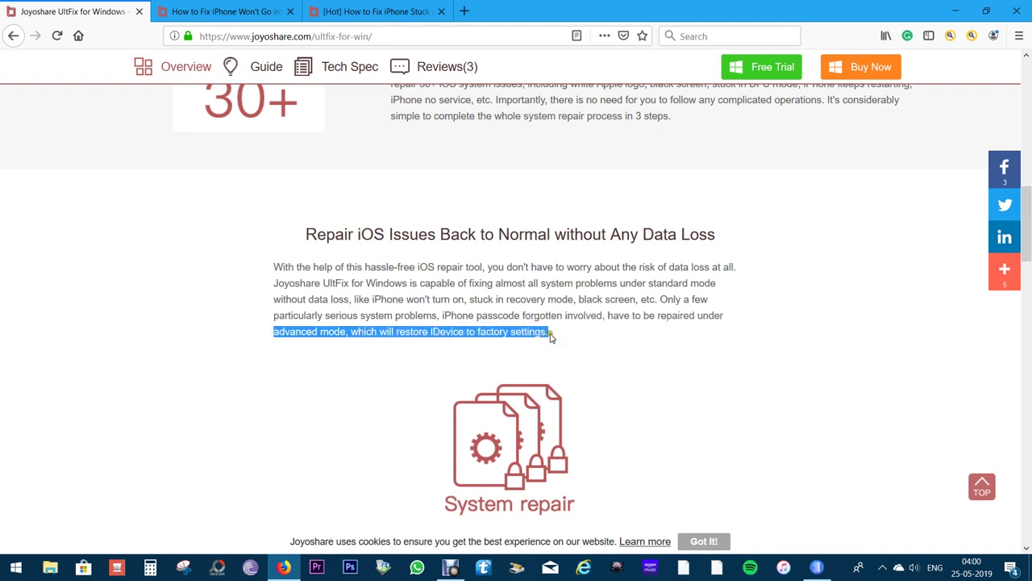
pyautogui.scroll(3, 565, 339)
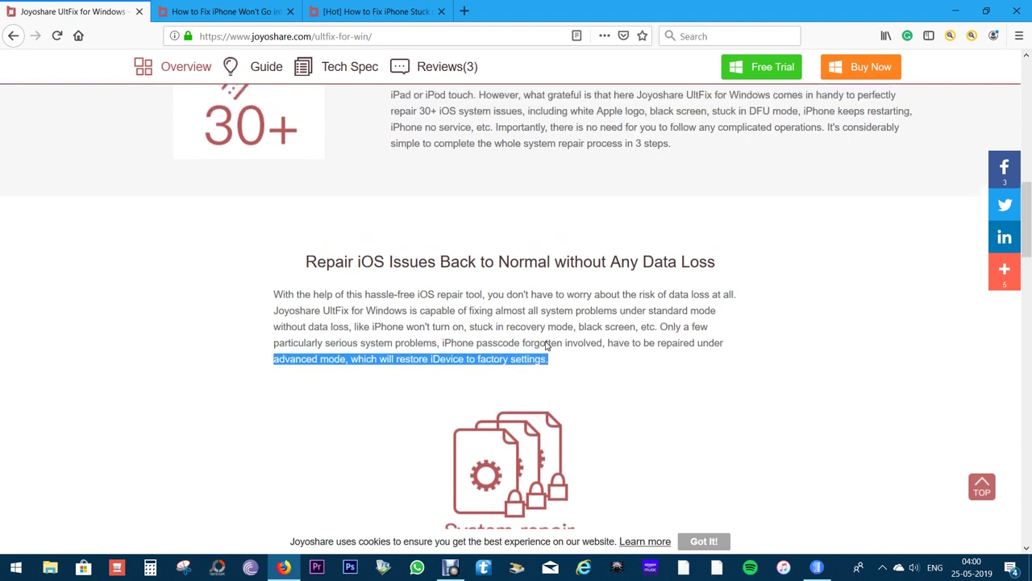
pyautogui.click(586, 298)
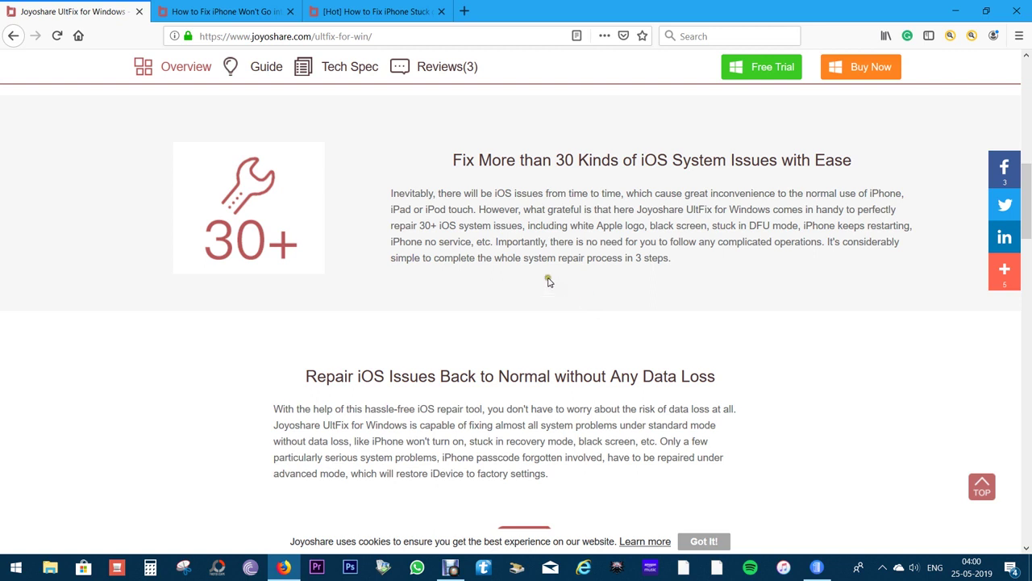
pyautogui.moveTo(522, 258); pyautogui.dragTo(668, 258)
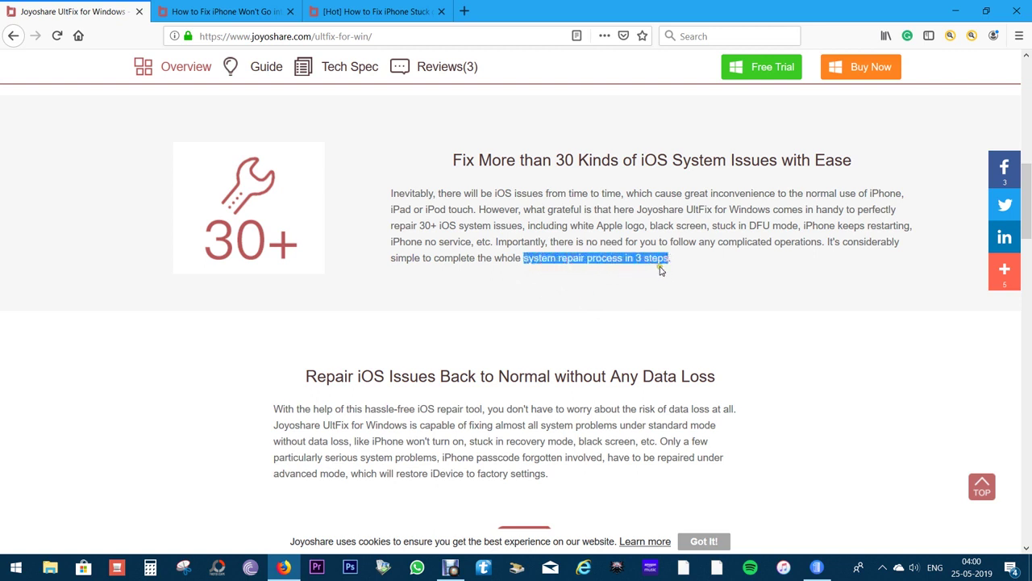
pyautogui.click(660, 270)
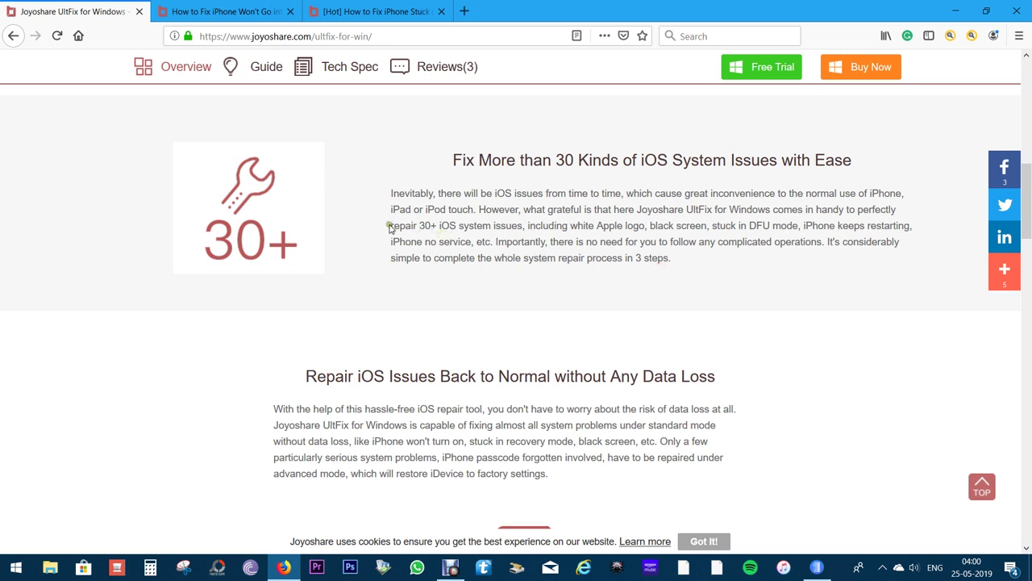
pyautogui.moveTo(389, 229); pyautogui.dragTo(423, 232)
# Scroll through the remaining feature sections and minimize Firefox to reveal the desktop.
pyautogui.scroll(-4, 870, 326)
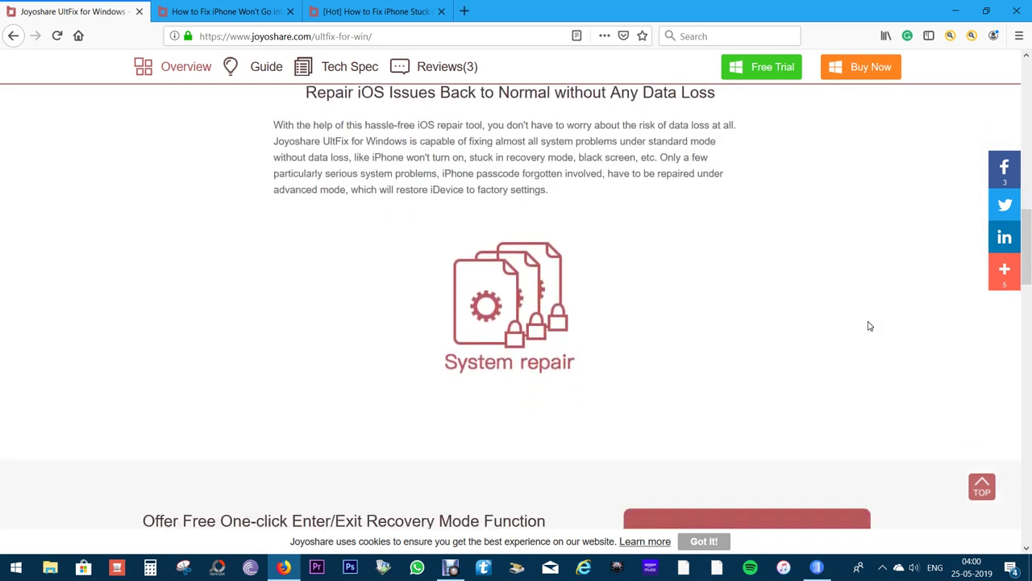
pyautogui.scroll(-4, 870, 326)
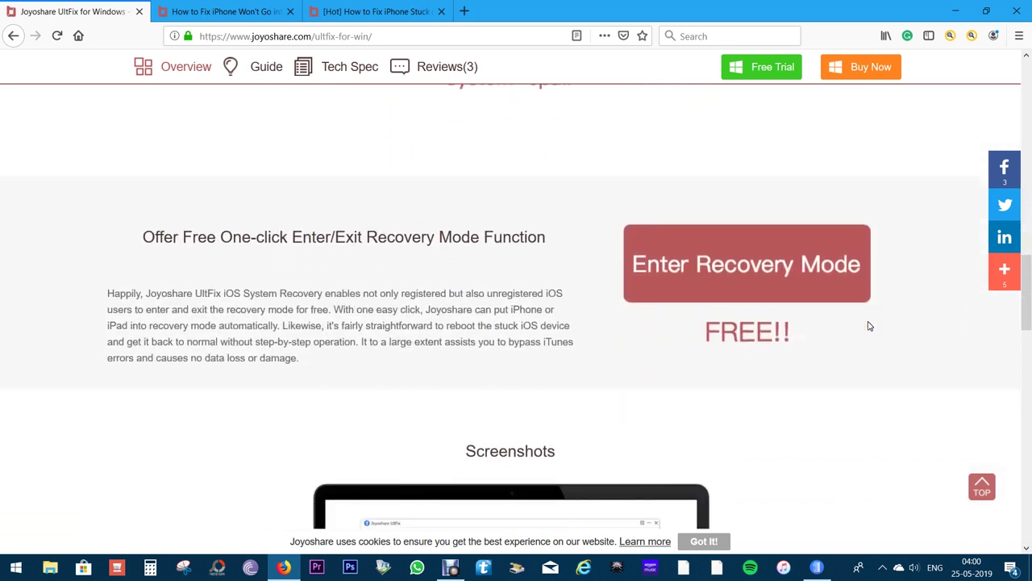
pyautogui.scroll(-1, 870, 325)
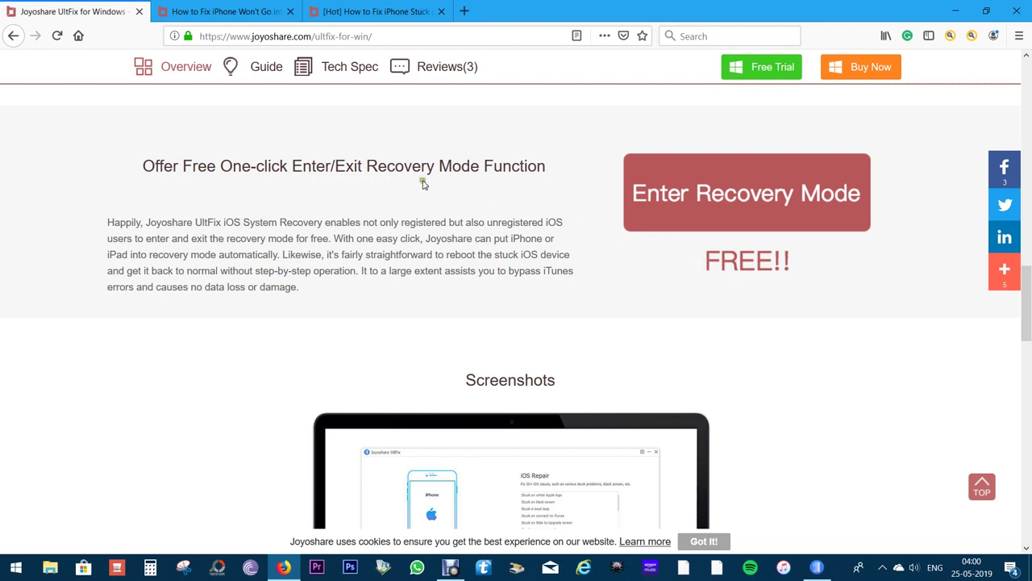
pyautogui.press('super+d')
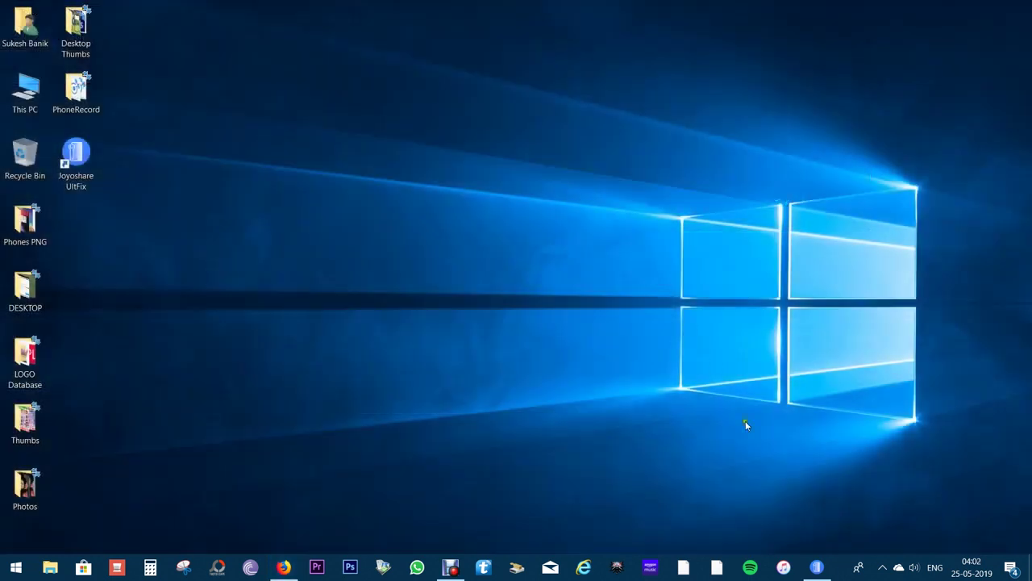
# Bring up Joyshare UltFix from the taskbar and scroll through its list of stuck-device issues.
pyautogui.click(817, 568)
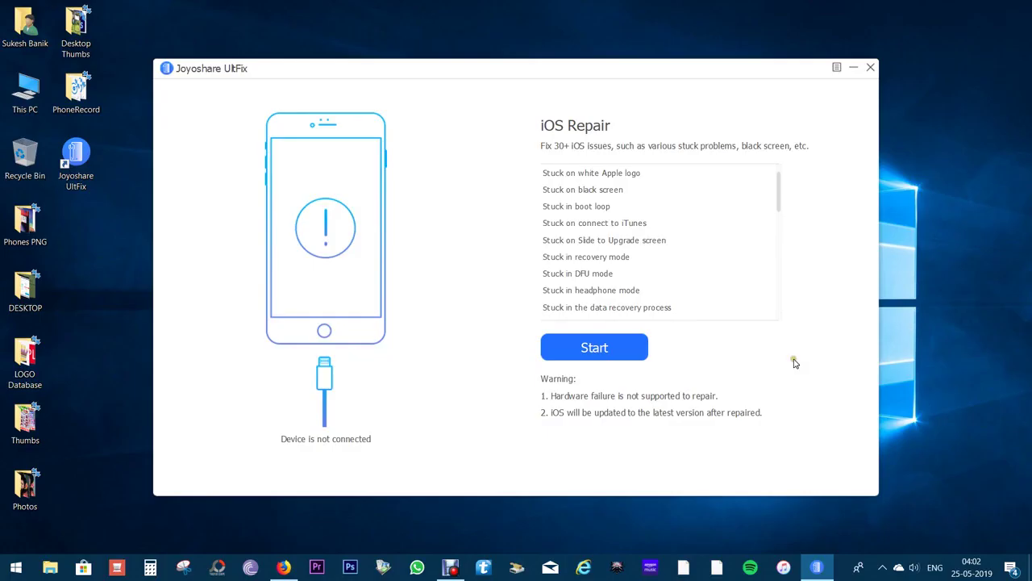
pyautogui.click(634, 22)
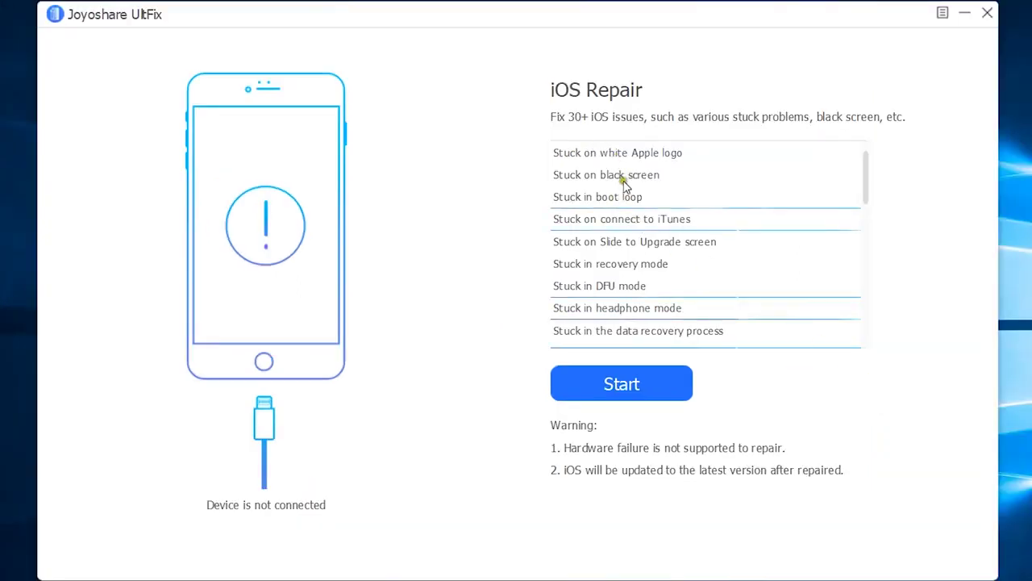
pyautogui.scroll(-5, 627, 201)
pyautogui.scroll(-4, 631, 201)
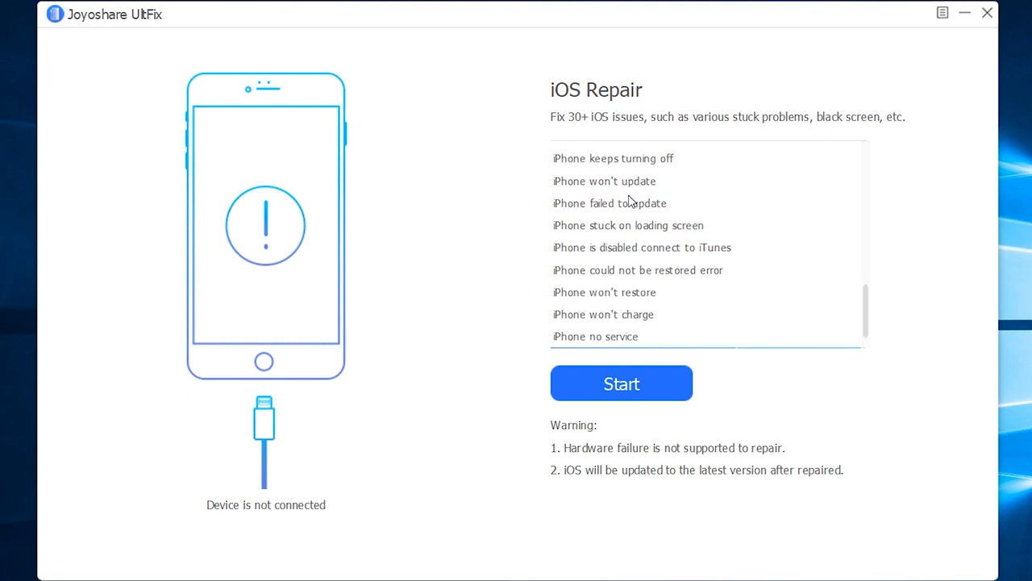
pyautogui.scroll(9, 631, 200)
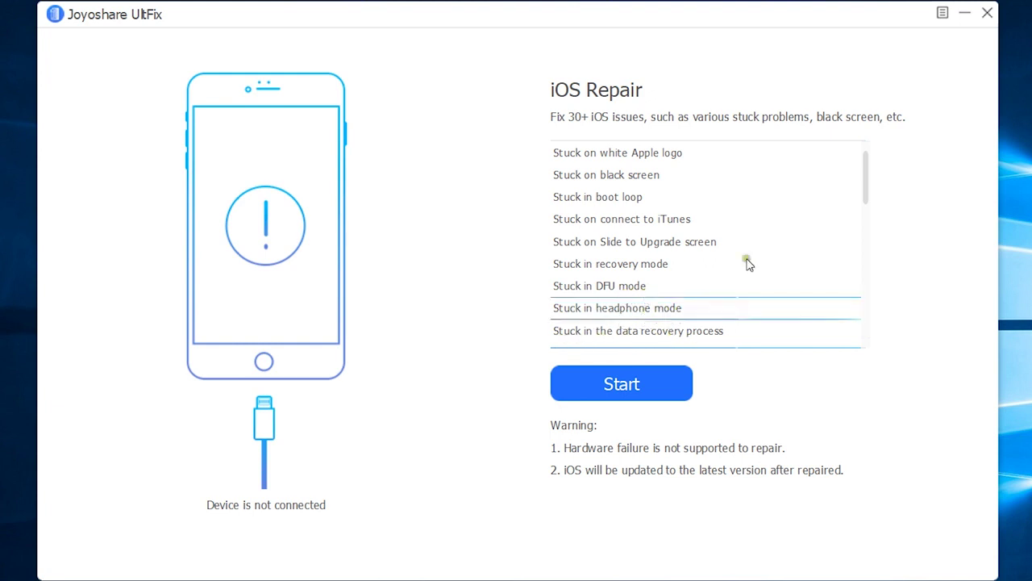
pyautogui.scroll(-2, 748, 263)
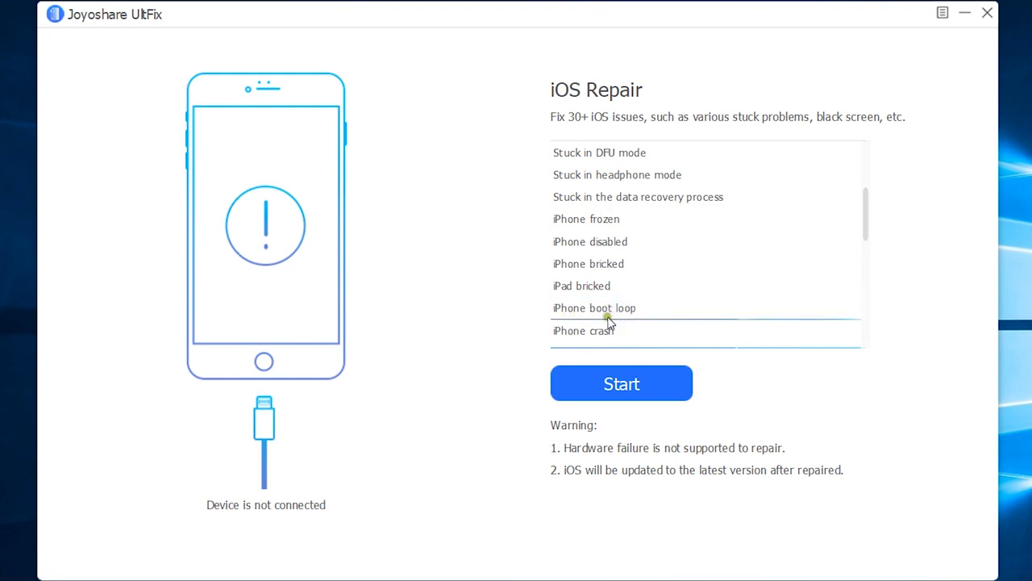
pyautogui.scroll(-2, 565, 323)
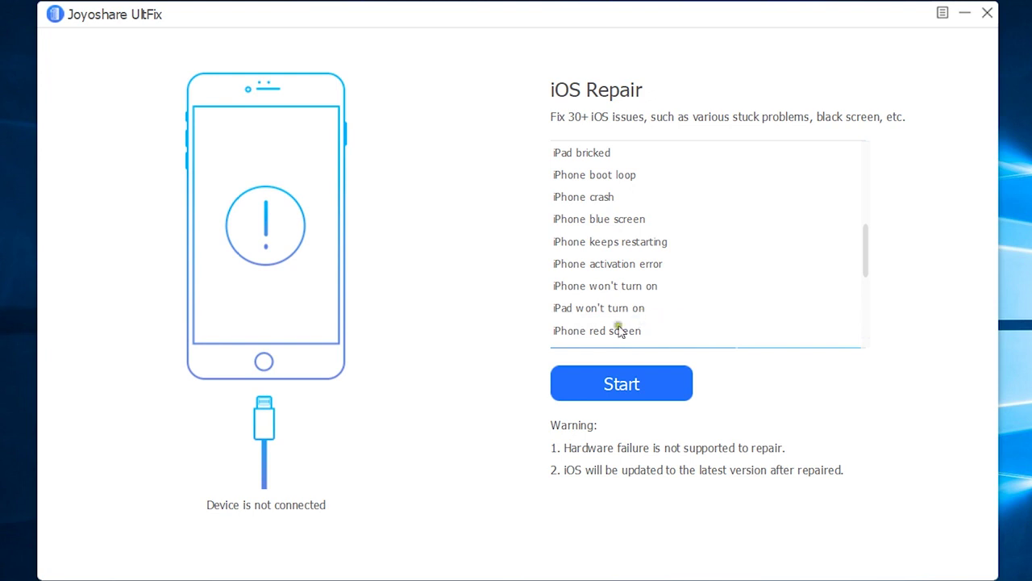
pyautogui.scroll(-2, 601, 234)
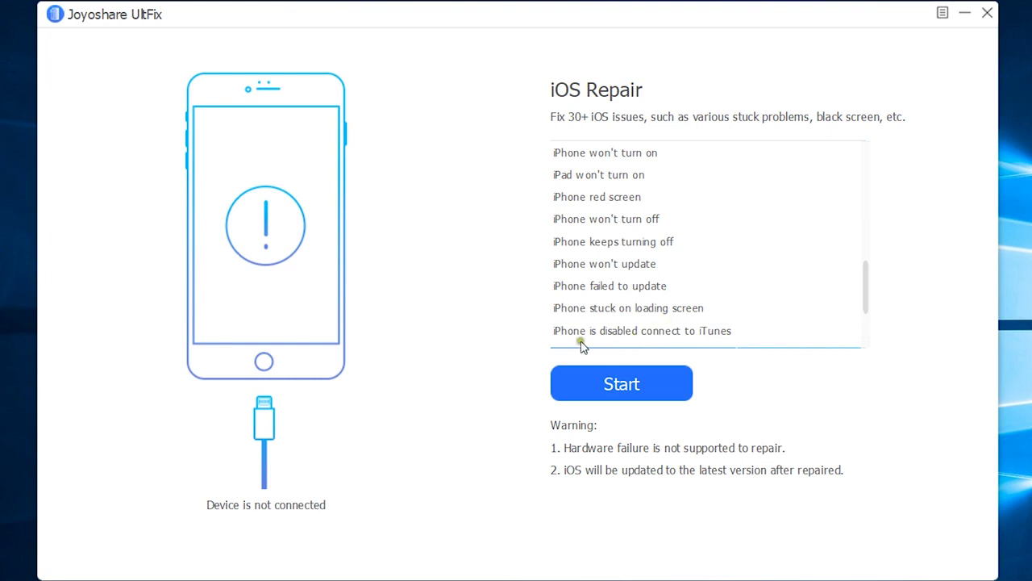
pyautogui.scroll(-2, 734, 288)
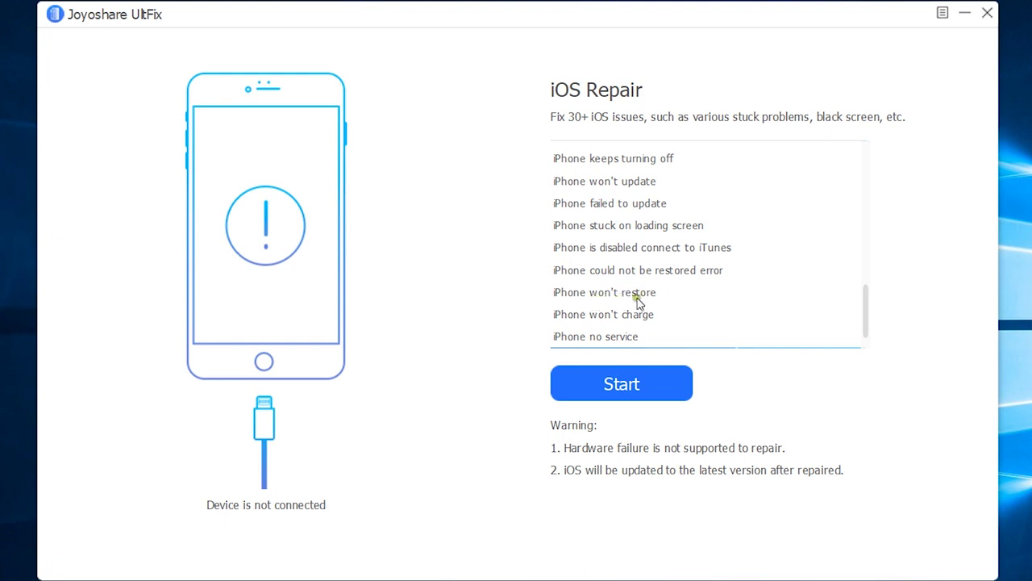
pyautogui.click(617, 318)
pyautogui.click(692, 305)
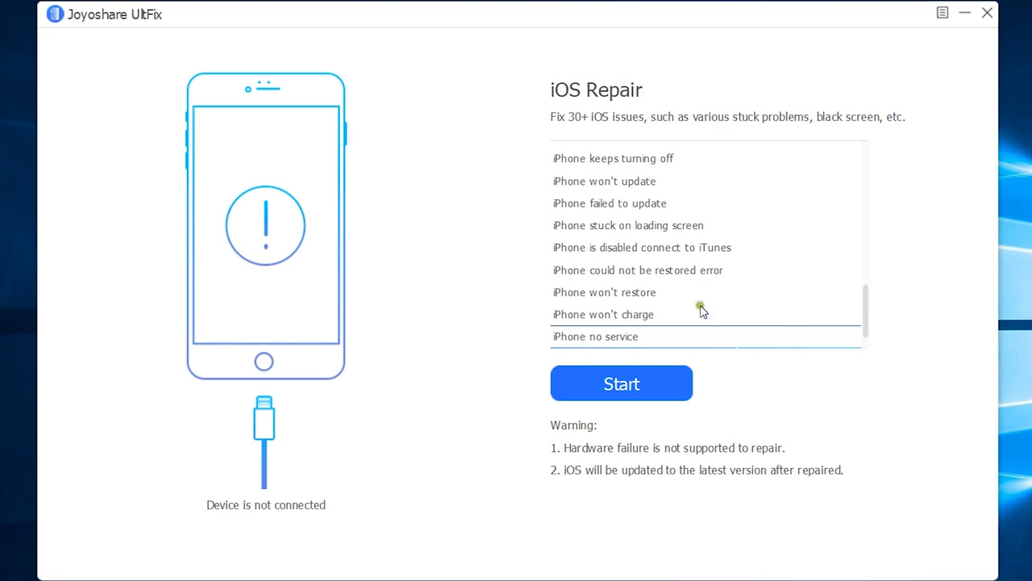
pyautogui.click(735, 382)
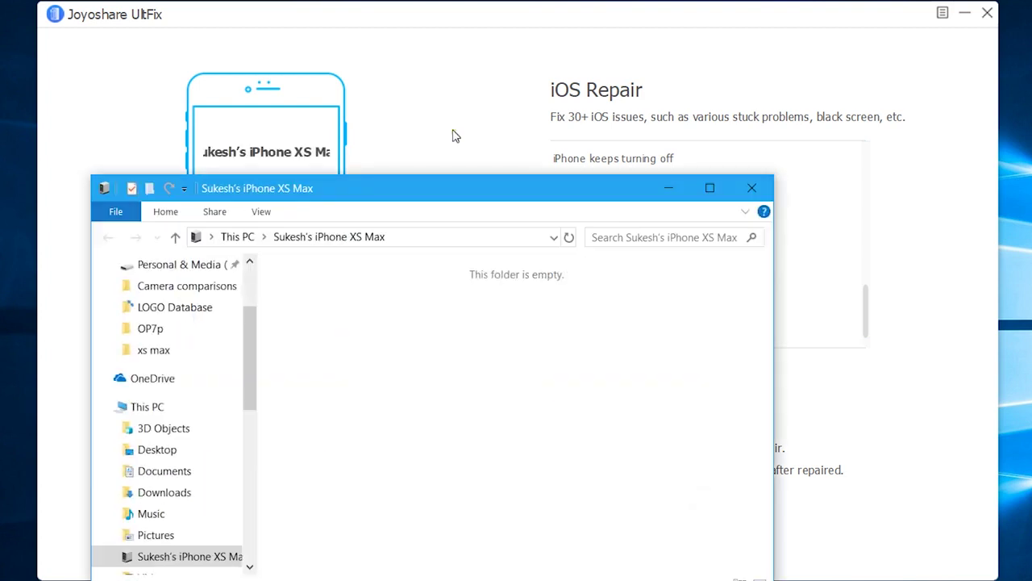
# Close the phone's File Explorer window and pick an issue such as 'Stuck in recovery mode'.
pyautogui.click(747, 187)
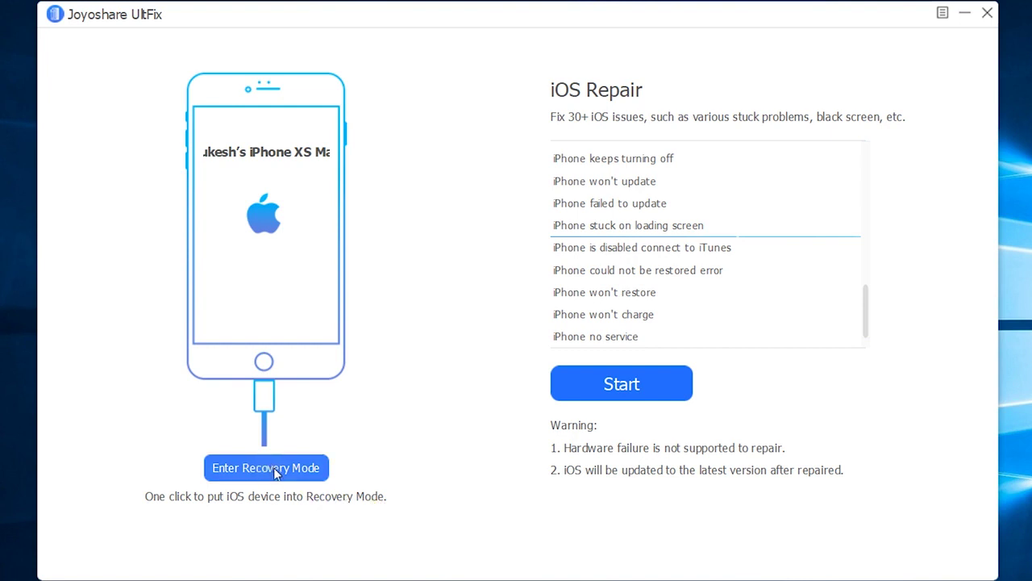
pyautogui.scroll(3, 666, 276)
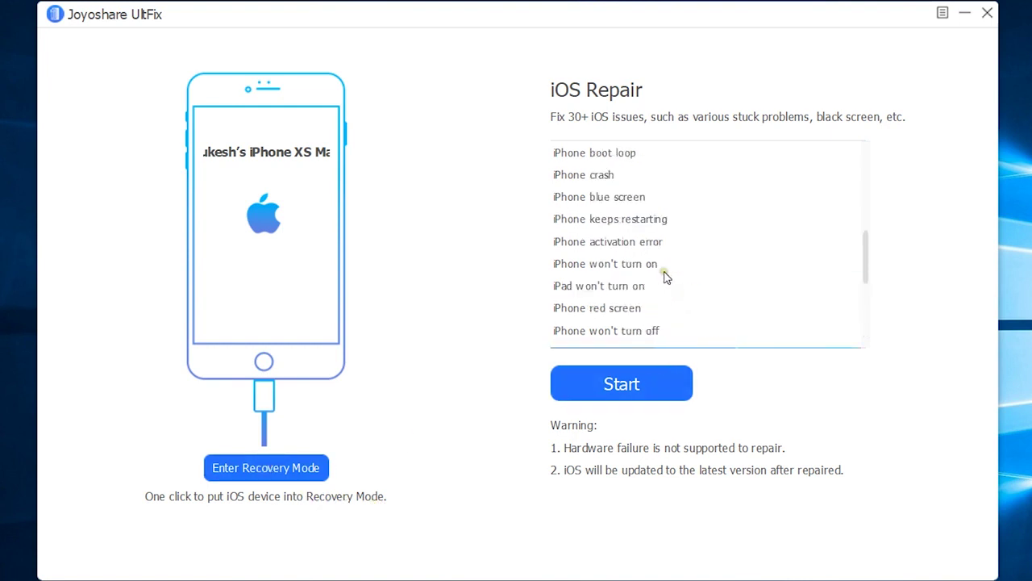
pyautogui.click(618, 198)
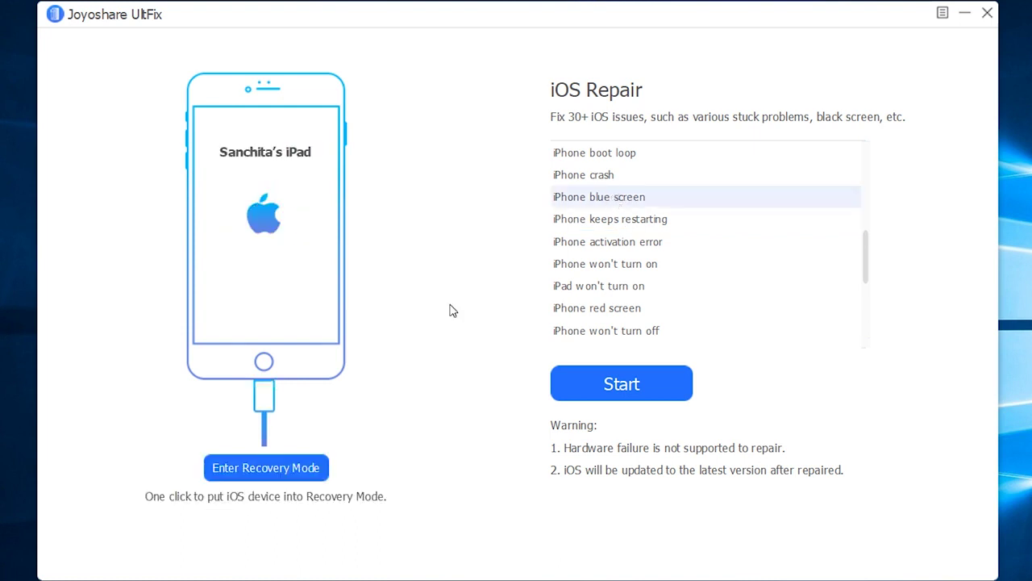
# Start the repair, switch between Advanced and Standard Mode, and continue with Standard Mode.
pyautogui.click(626, 385)
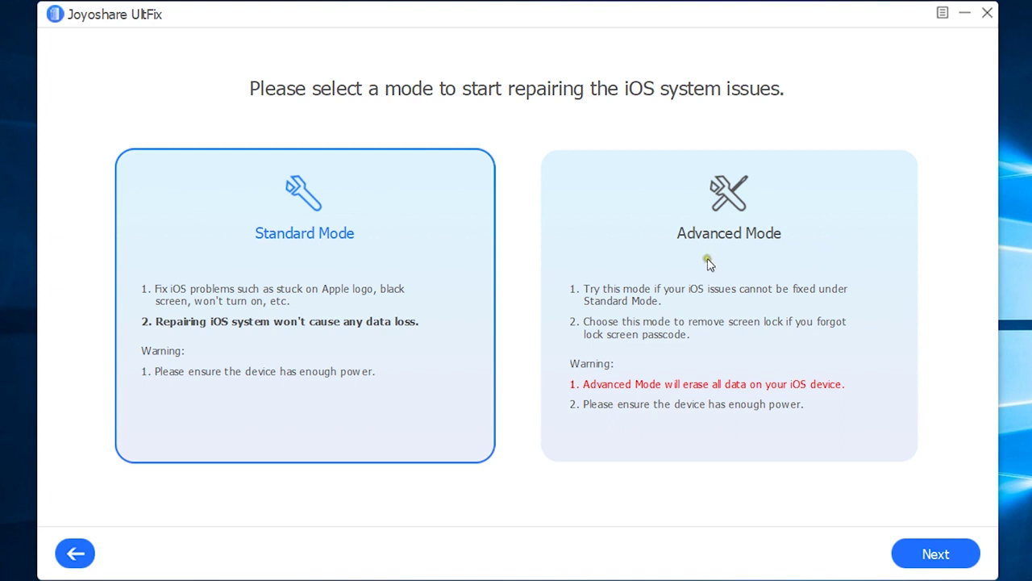
pyautogui.click(754, 252)
pyautogui.click(280, 266)
pyautogui.click(636, 351)
pyautogui.click(355, 330)
pyautogui.click(935, 555)
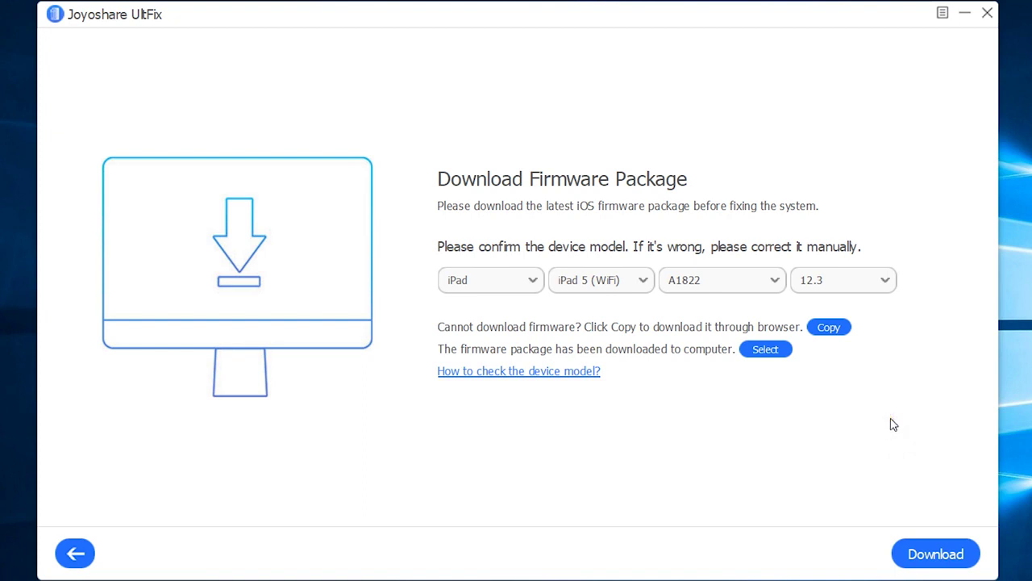
# Confirm iPad, iPad 5 (WiFi), A1822 and iOS 12.3, then download the firmware and finish the repair.
pyautogui.click(836, 279)
pyautogui.click(836, 279)
pyautogui.click(700, 282)
pyautogui.click(717, 276)
pyautogui.click(620, 282)
pyautogui.click(620, 283)
pyautogui.click(506, 280)
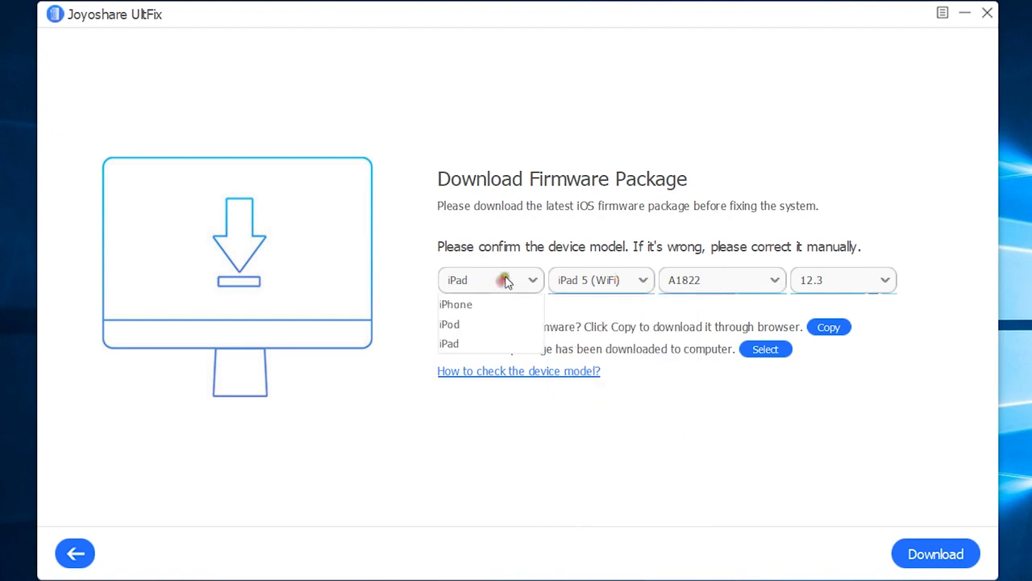
pyautogui.click(506, 280)
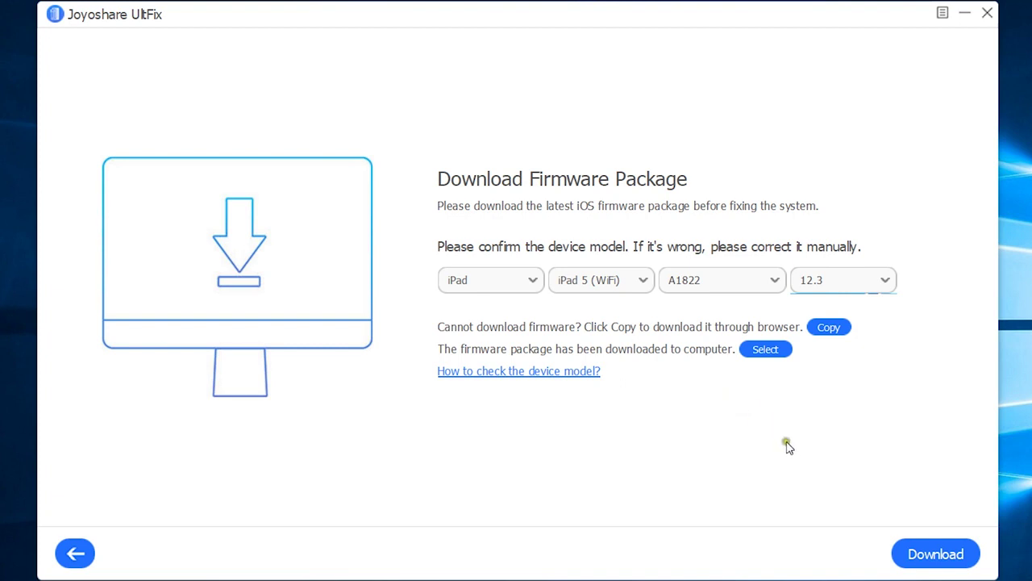
pyautogui.click(932, 555)
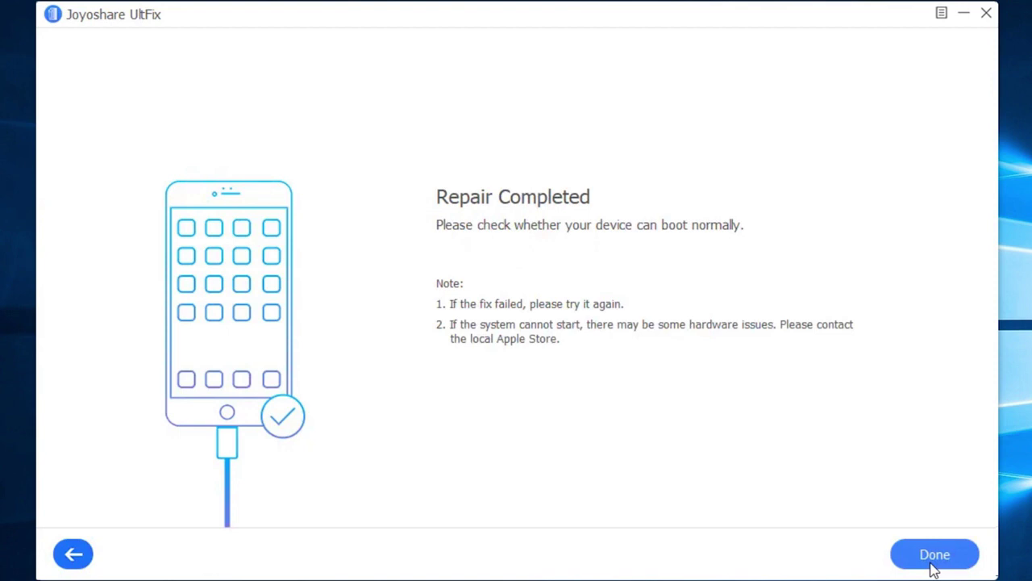
pyautogui.click(934, 567)
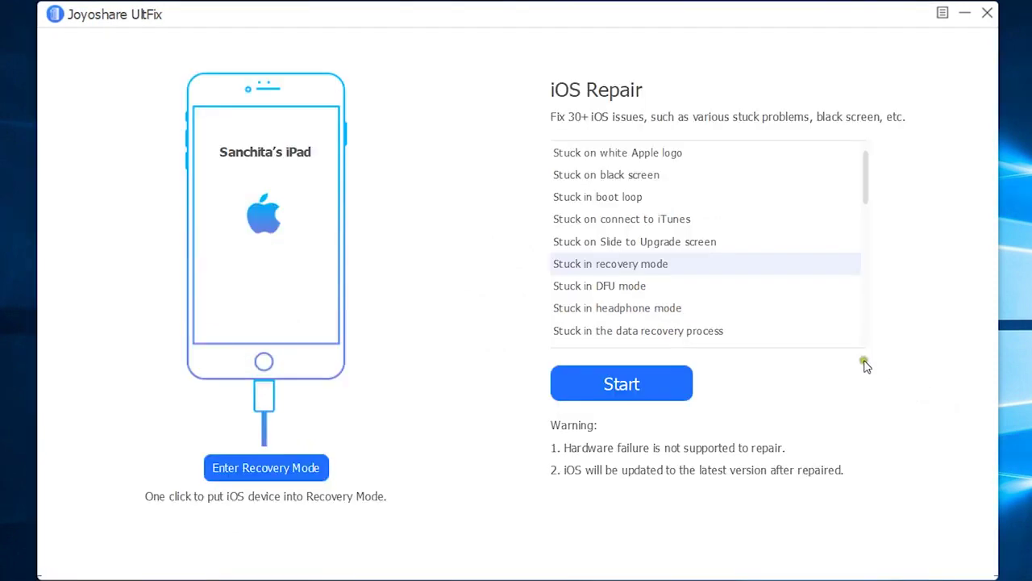
# Scroll down and back up through the iOS Repair issue list.
pyautogui.scroll(-4, 680, 271)
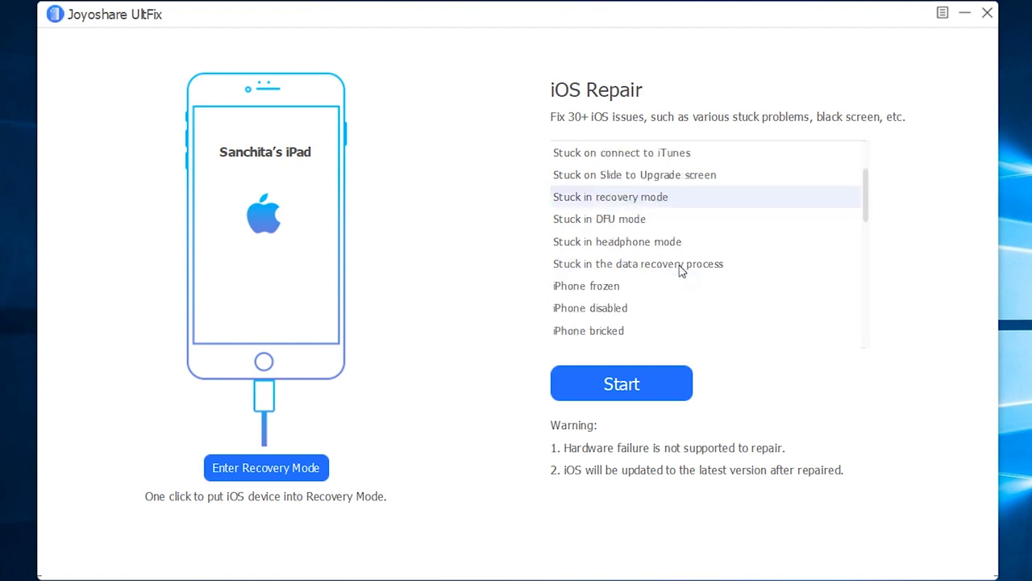
pyautogui.scroll(-5, 680, 271)
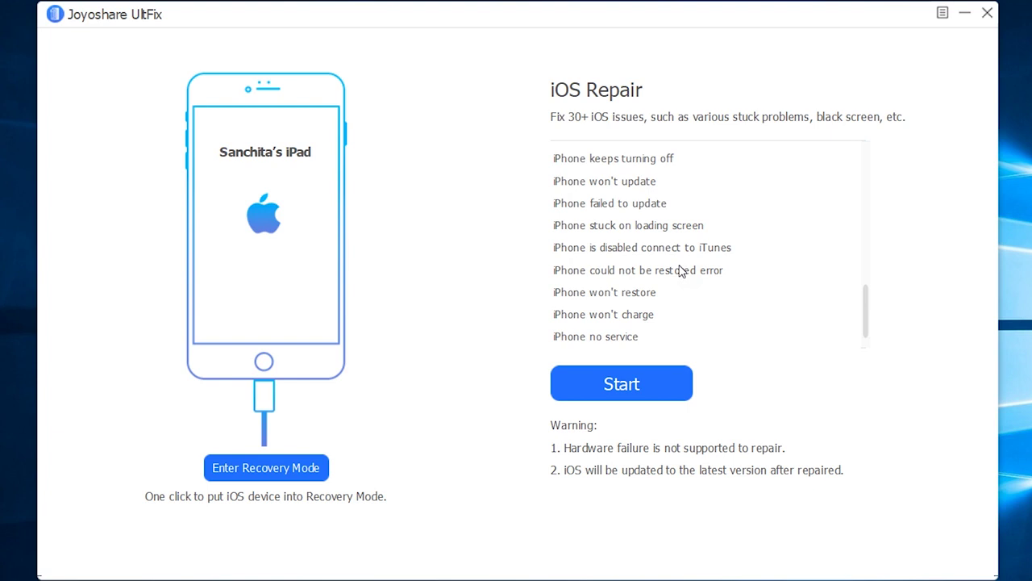
pyautogui.scroll(3, 680, 271)
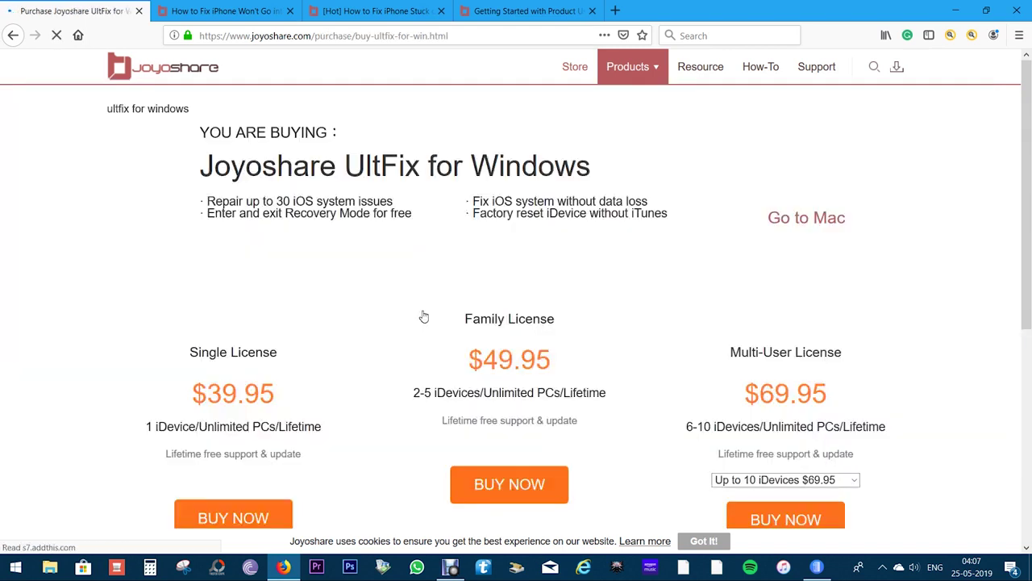
# Return to the UltFix for Windows page, switch to the Mac version, and open its Buy Now page.
pyautogui.scroll(-2, 264, 262)
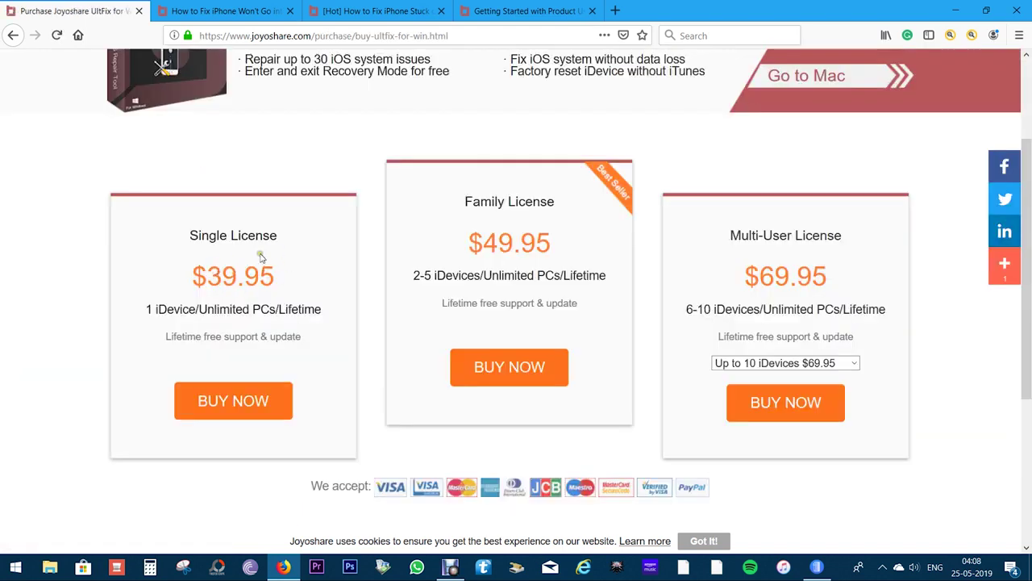
pyautogui.hotkey('alt', 'Left')
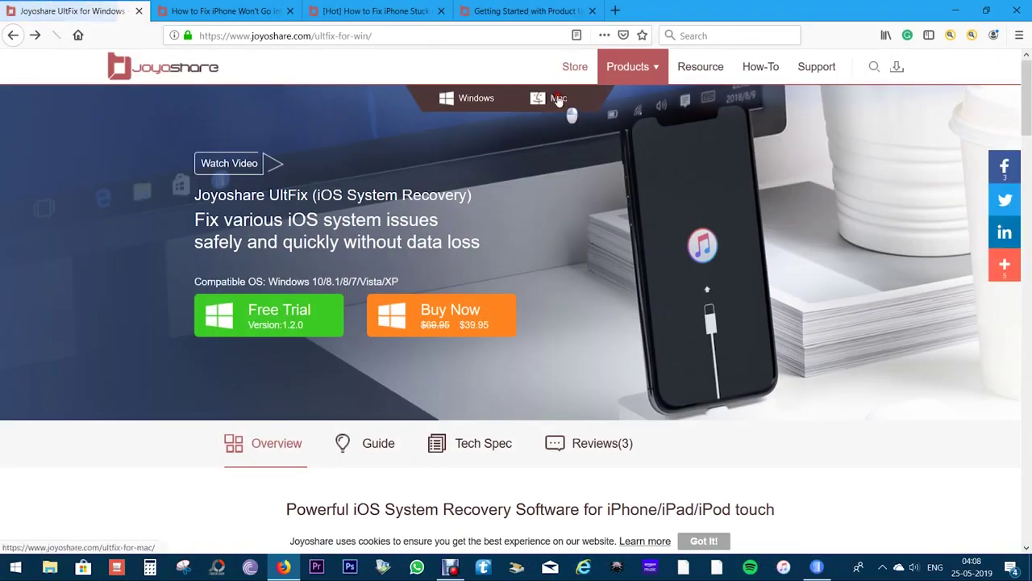
pyautogui.click(558, 98)
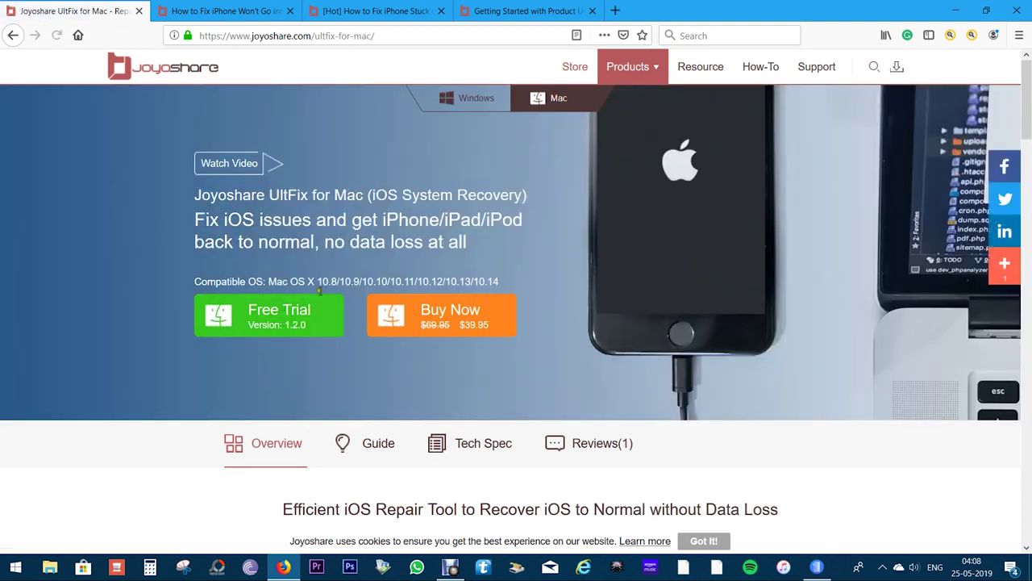
pyautogui.click(415, 321)
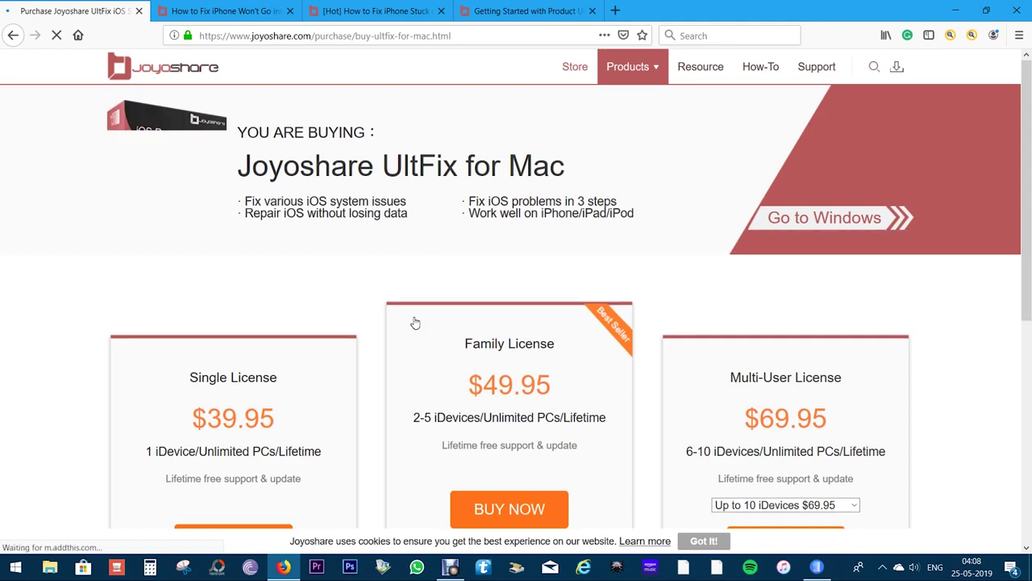
pyautogui.scroll(-4, 565, 353)
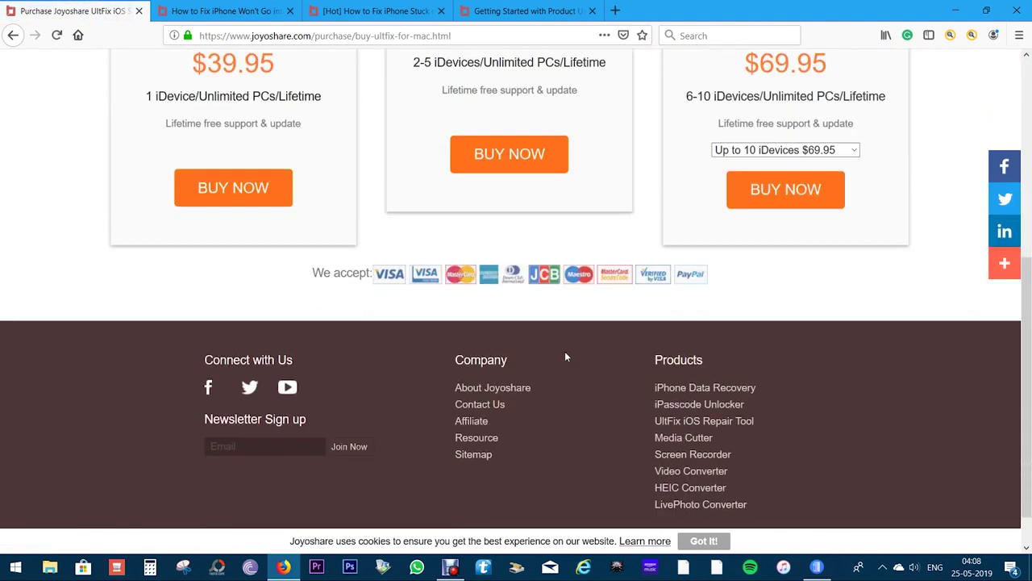